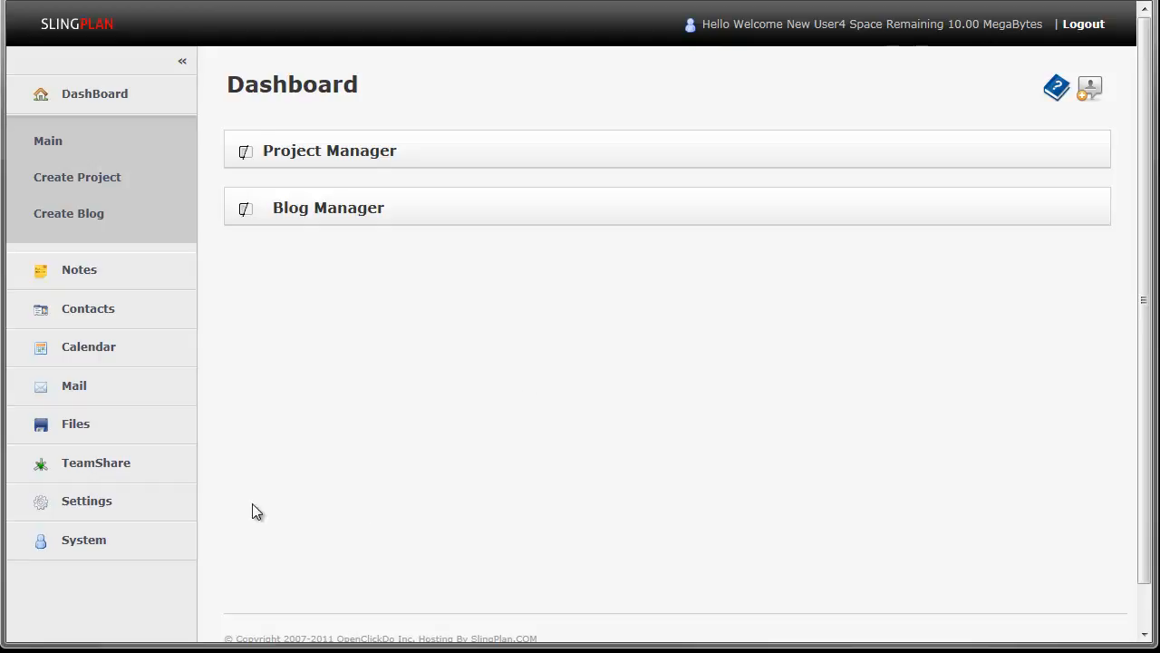
# - Expand Settings in the left navigation to show My Settings, User Management and Accounting
pyautogui.click(172, 508)
# - Start a new entry under My Settings' Mail Accounts, then switch to Gmail's POP help page
pyautogui.click(73, 414)
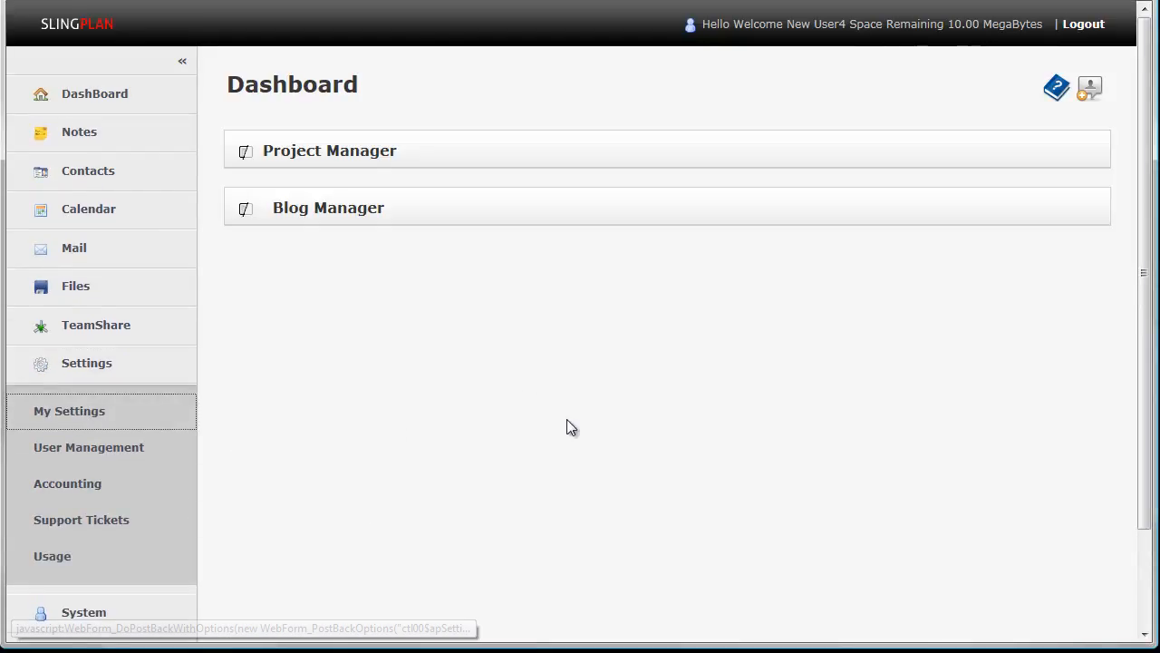
pyautogui.scroll(-10, 567, 419)
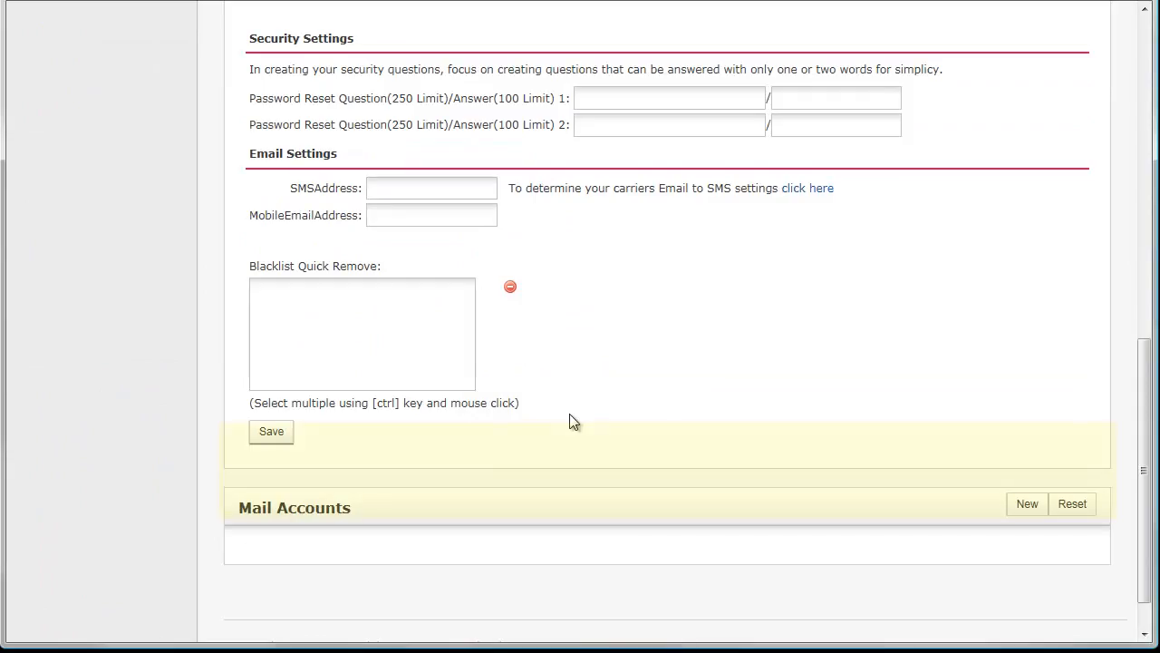
pyautogui.scroll(-1, 569, 418)
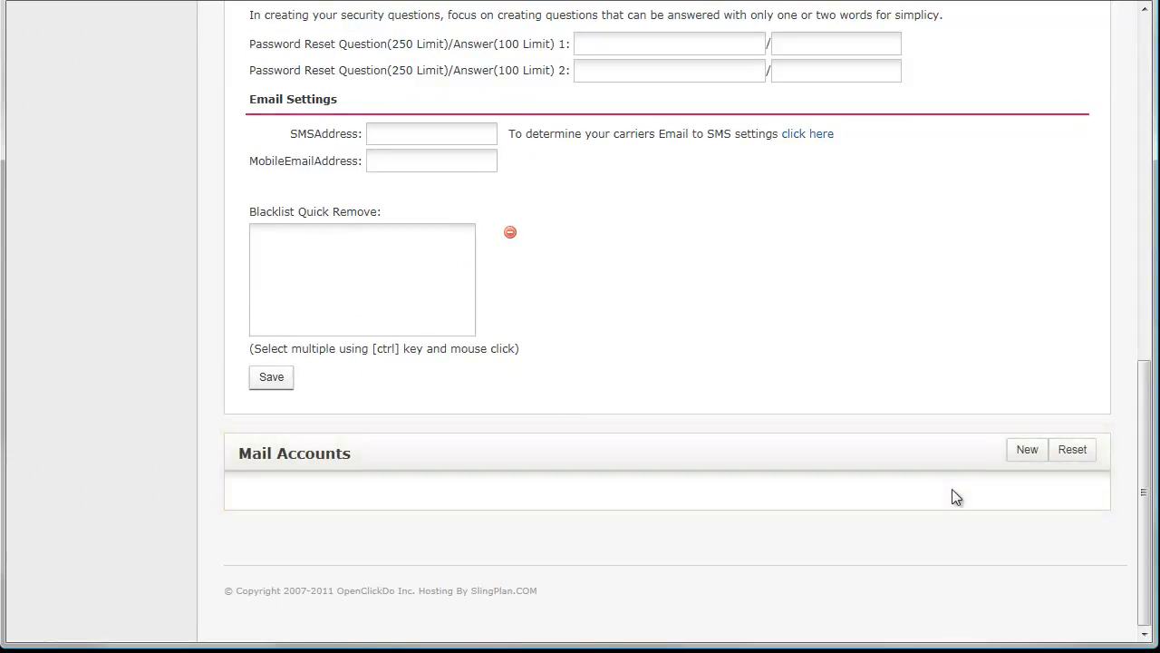
pyautogui.click(1027, 452)
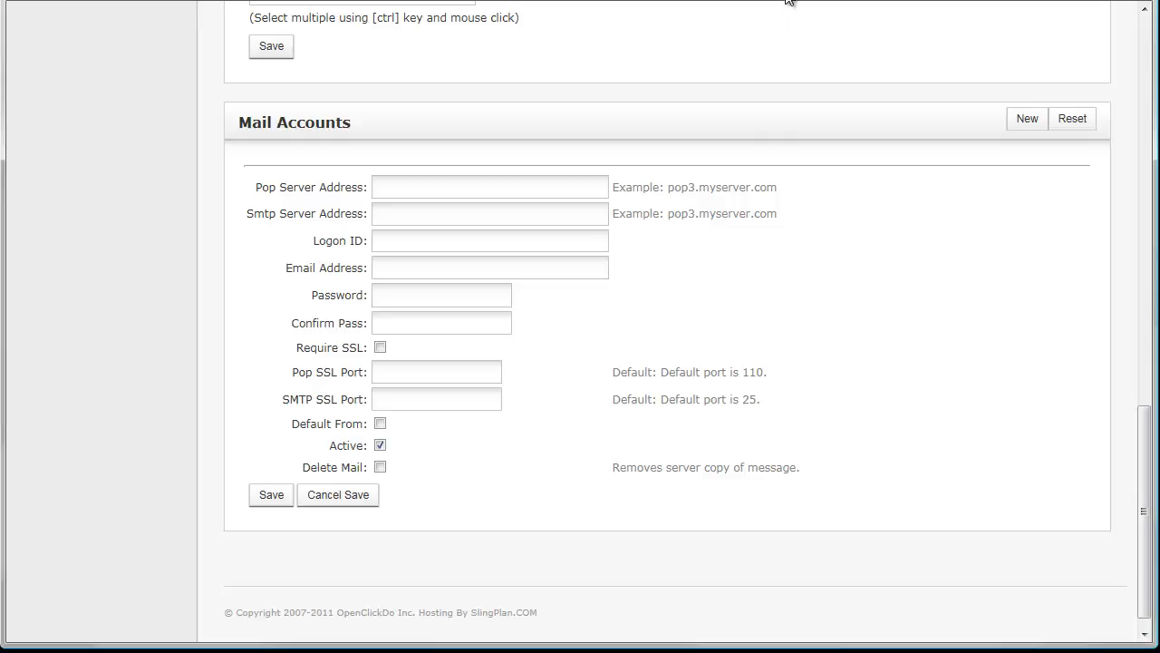
pyautogui.hotkey('alt', 'Tab')
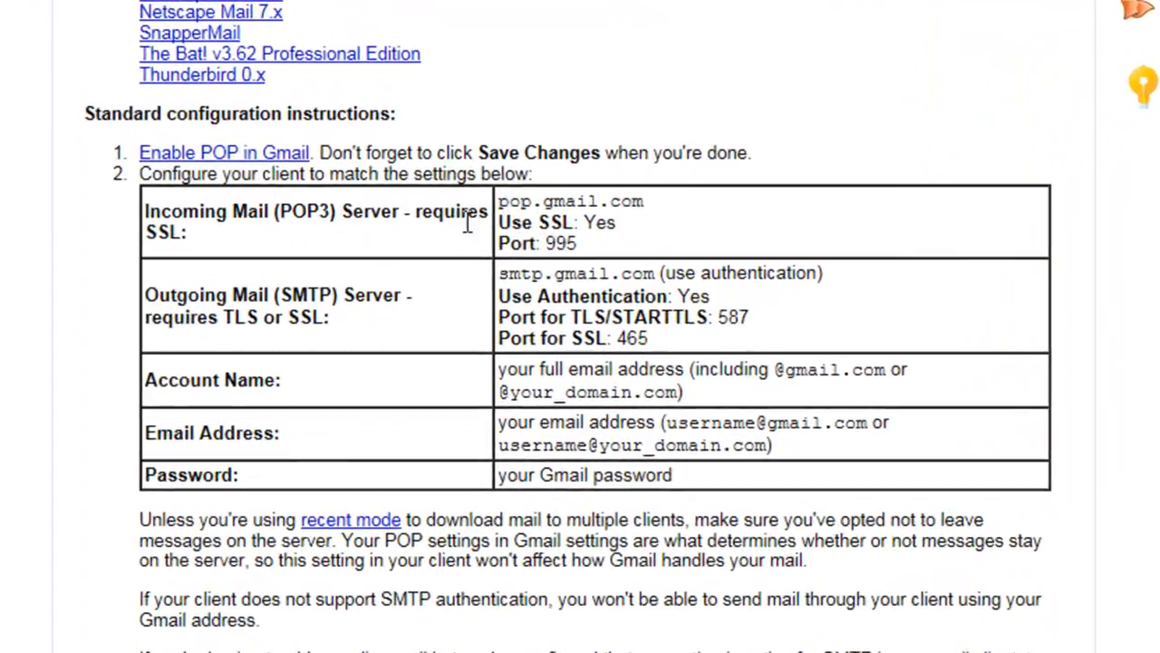
# - Highlight Gmail's POP3/SMTP server entries (pop.gmail.com, smtp.gmail.com), the SSL requirement and port 995
pyautogui.moveTo(145, 210); pyautogui.dragTo(396, 246)
pyautogui.moveTo(147, 294); pyautogui.dragTo(337, 319)
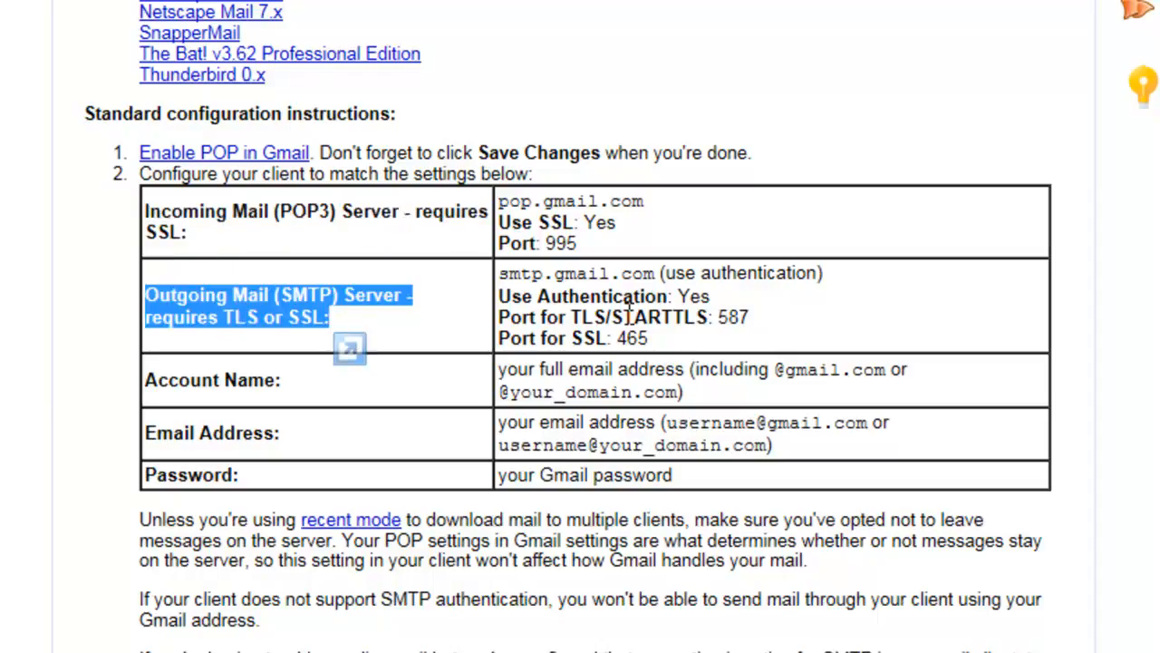
pyautogui.moveTo(643, 201); pyautogui.dragTo(476, 176)
pyautogui.moveTo(822, 273); pyautogui.dragTo(501, 283)
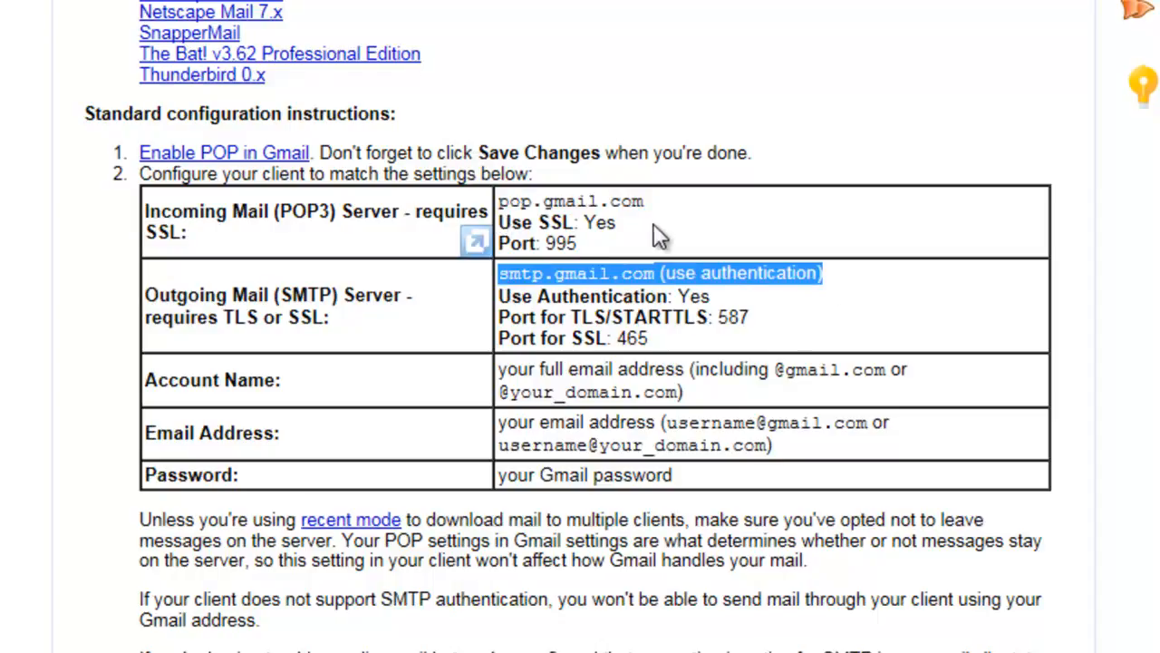
pyautogui.moveTo(620, 225); pyautogui.dragTo(506, 227)
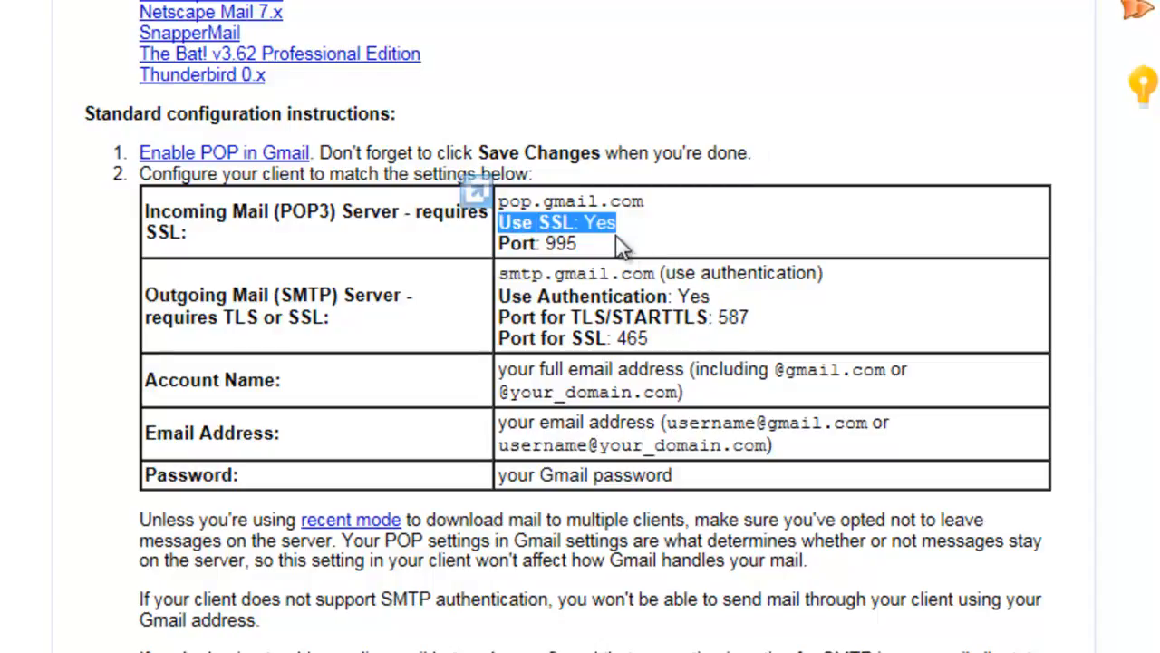
pyautogui.moveTo(580, 247); pyautogui.dragTo(550, 258)
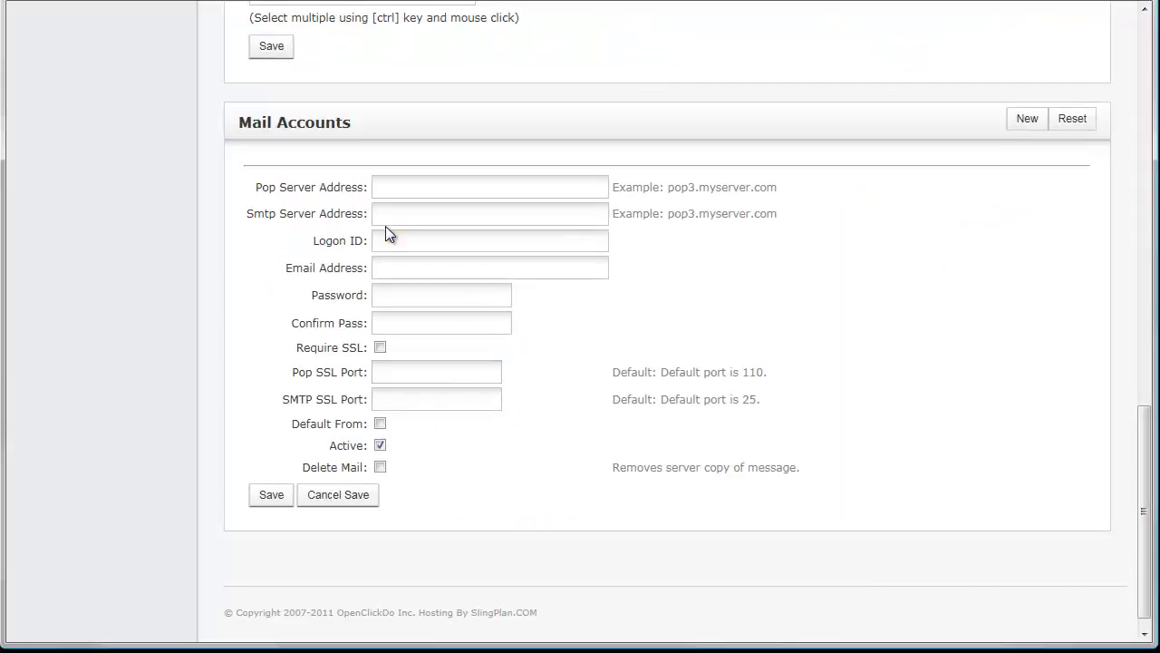
# - Set both the Pop and Smtp Server Address fields to mail.slingplan.com
pyautogui.click(392, 183)
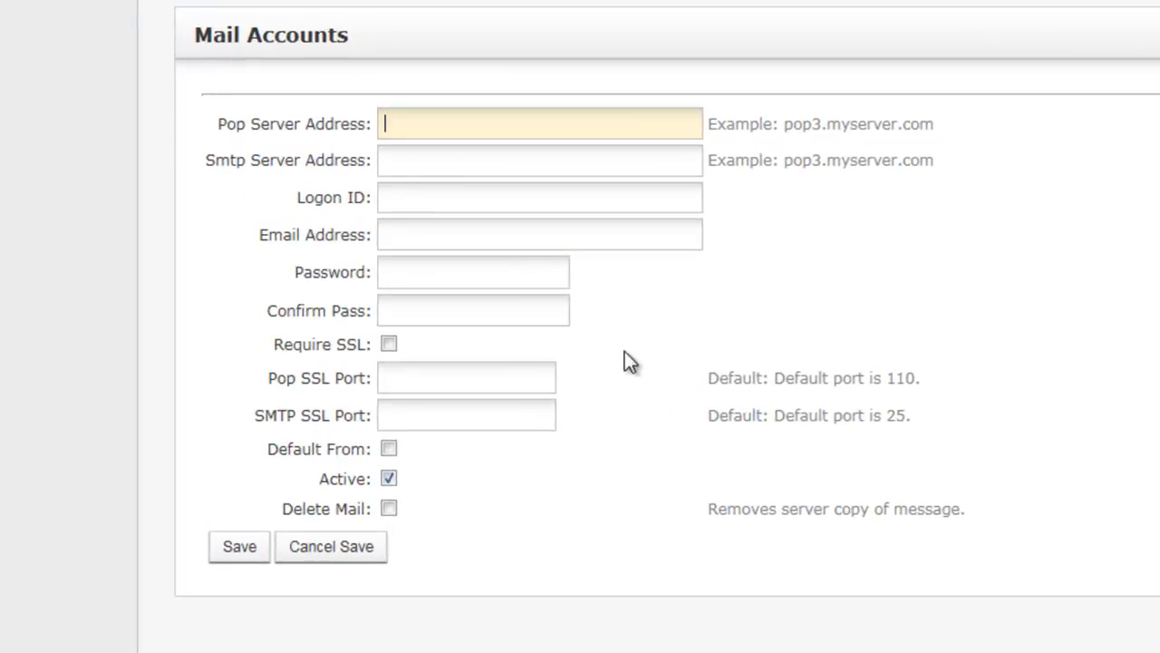
pyautogui.write('mail.slingplan.com')
pyautogui.press('Tab')
pyautogui.write('mail.slingplan.com')
# - Enter the account's e-mail address as both the Logon ID and the Email Address
pyautogui.press('Tab')
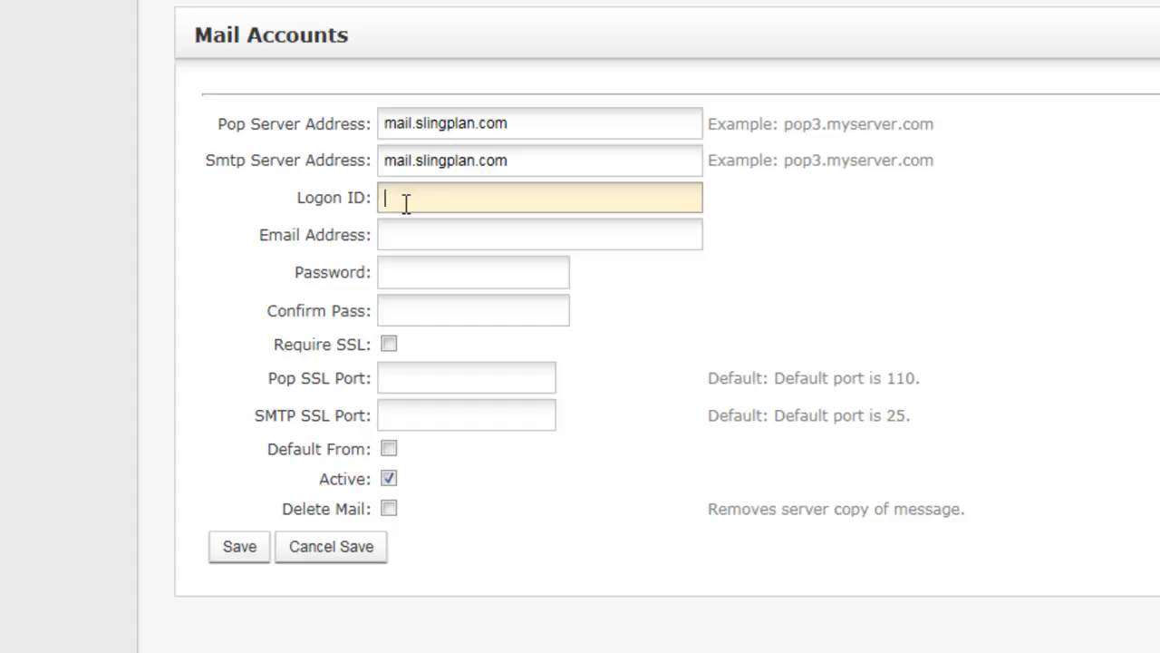
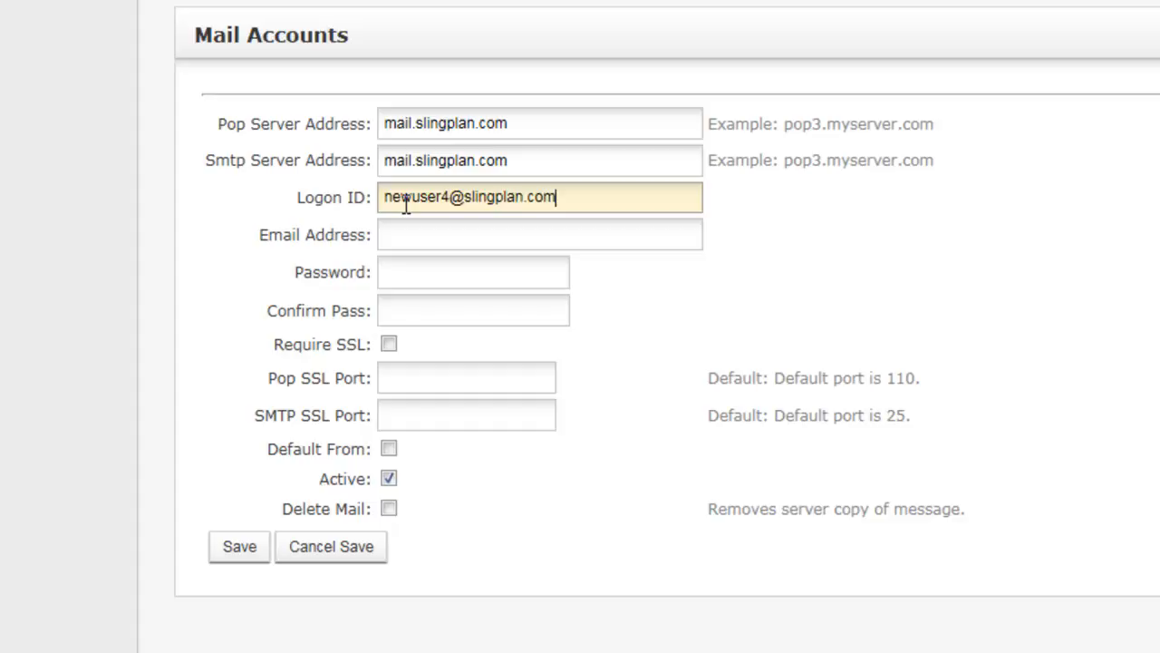
pyautogui.press('Tab')
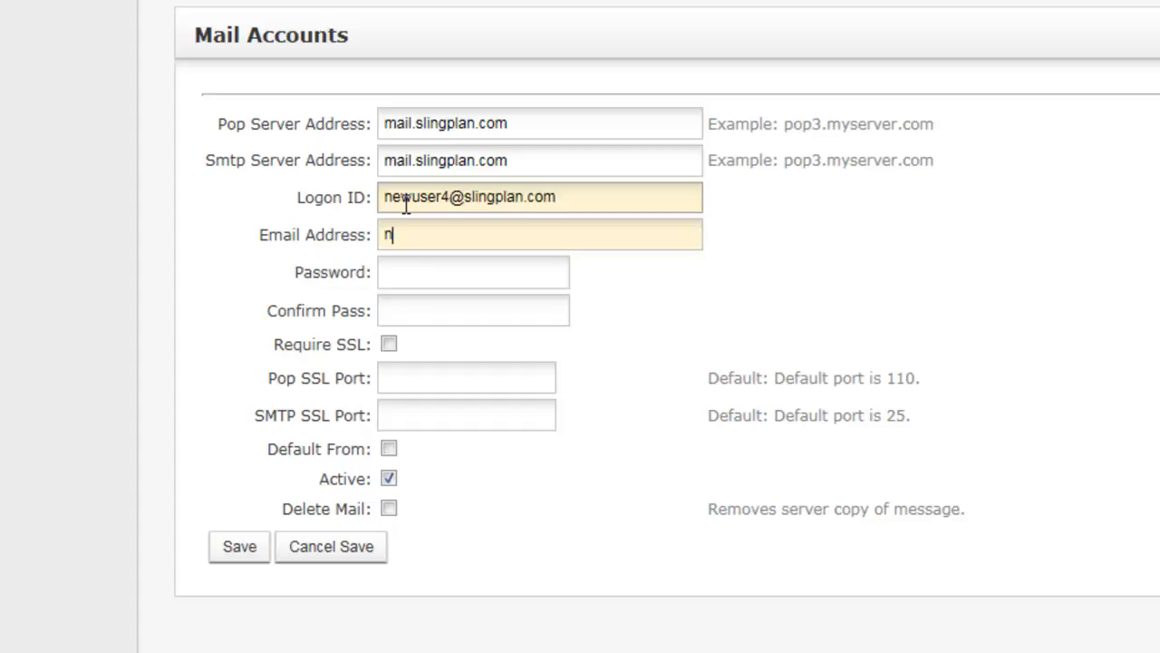
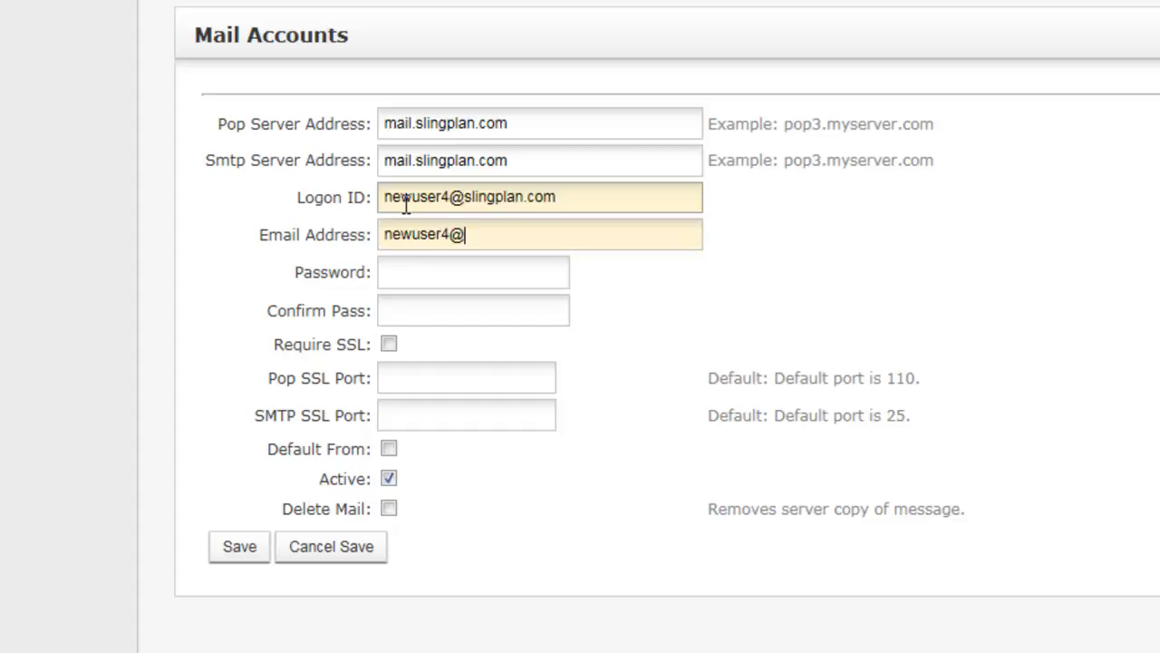
pyautogui.press('Tab')
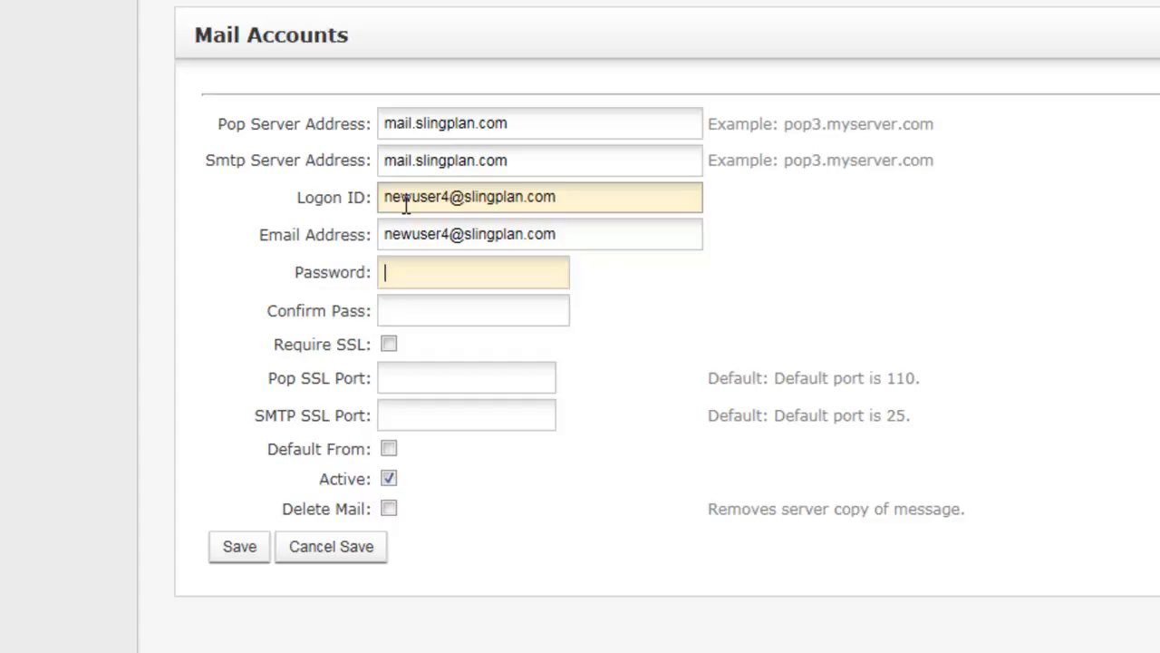
# - Enter the account password in Password and Confirm Pass, and tick Default From
pyautogui.write('••••••••••••')
pyautogui.press('Tab')
pyautogui.write('••••••••••••')
pyautogui.press('Tab')
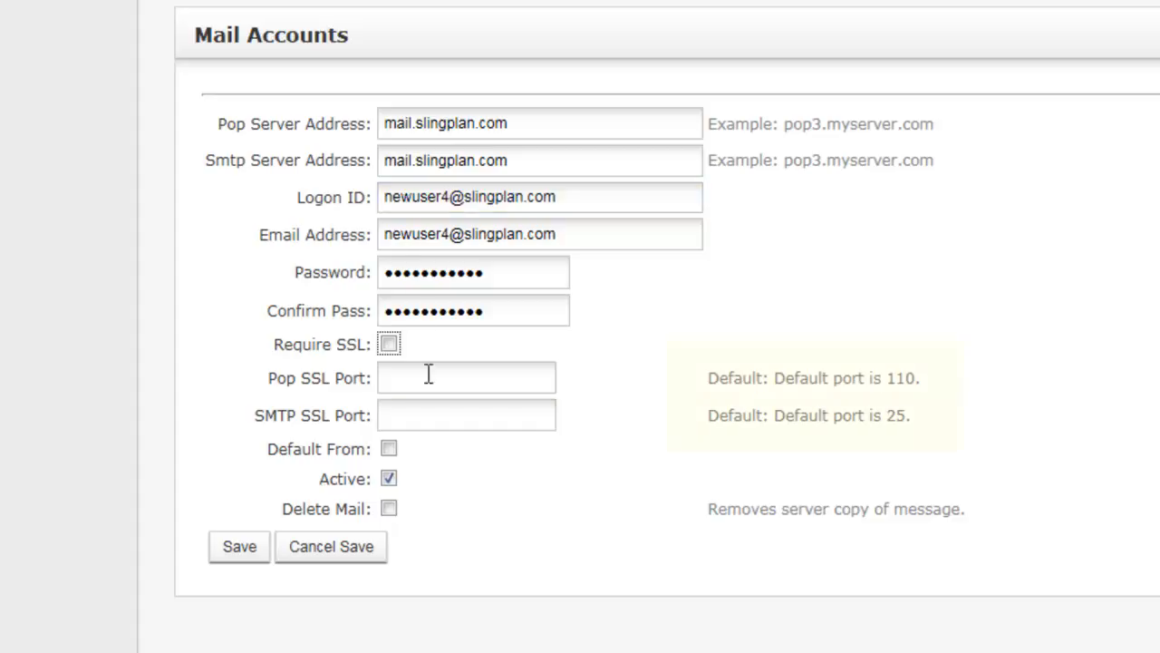
pyautogui.click(389, 377)
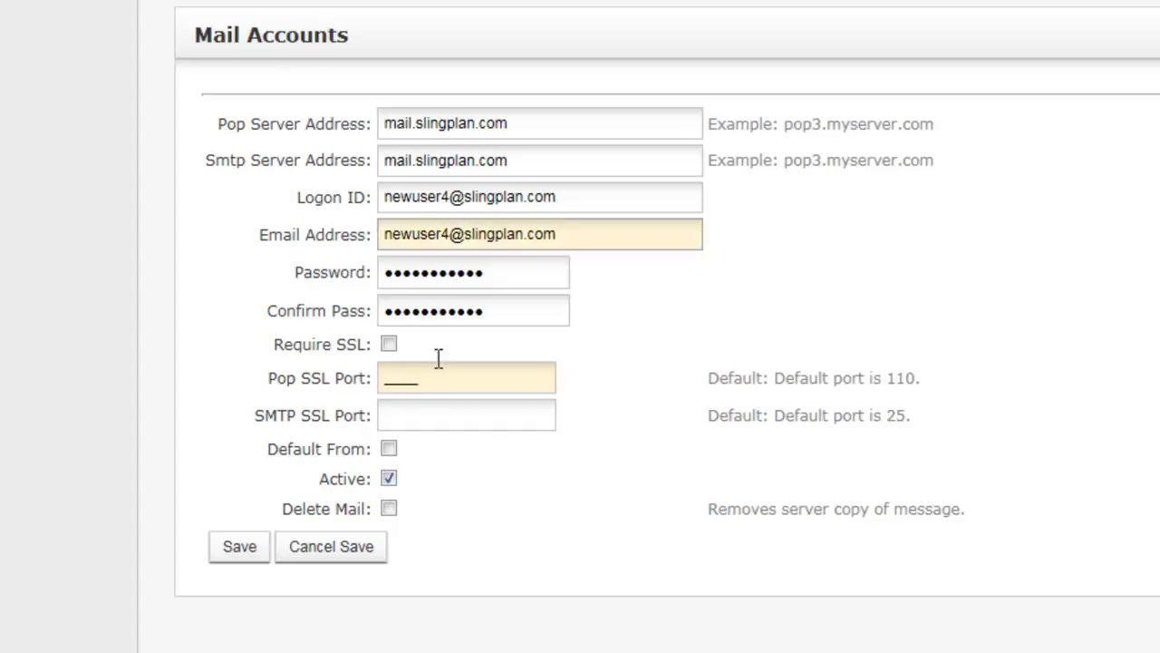
pyautogui.click(390, 451)
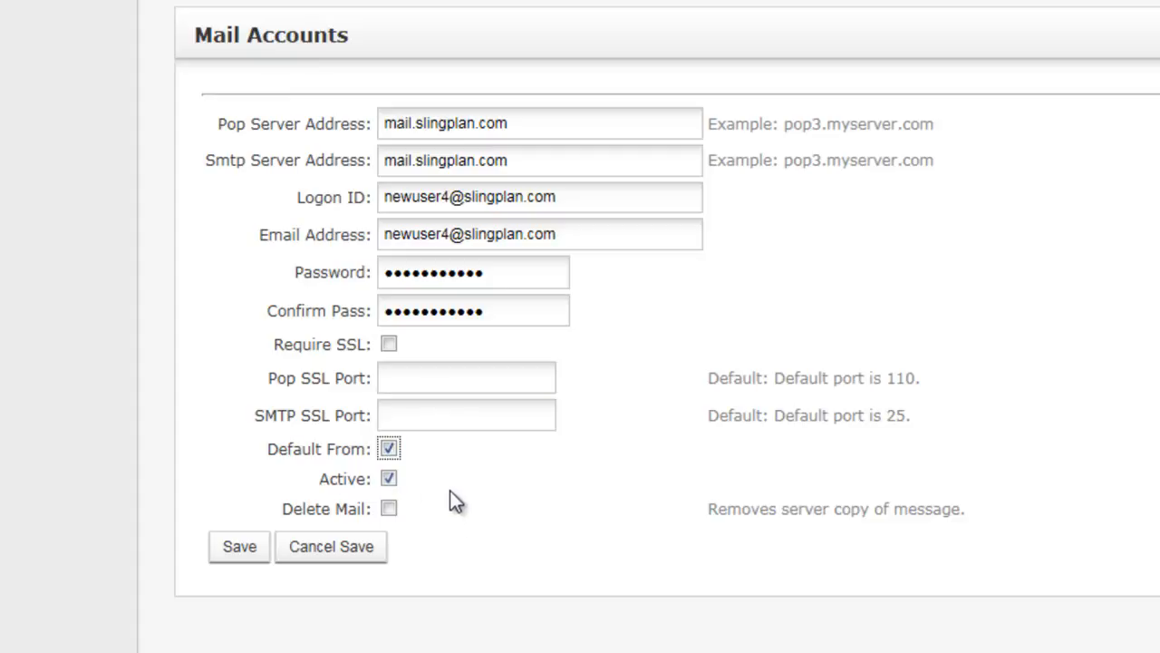
# - Enable Delete Mail, save the mail.slingplan.com account, and confirm its row under Mail Accounts
pyautogui.click(388, 510)
pyautogui.click(240, 545)
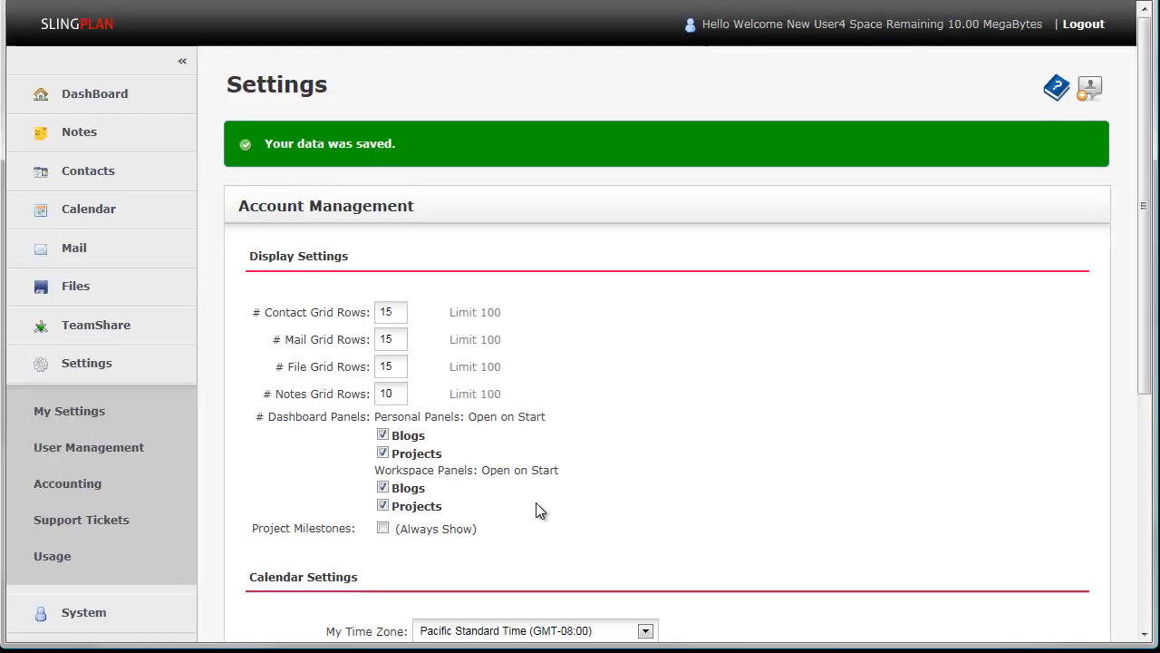
pyautogui.scroll(-10, 575, 487)
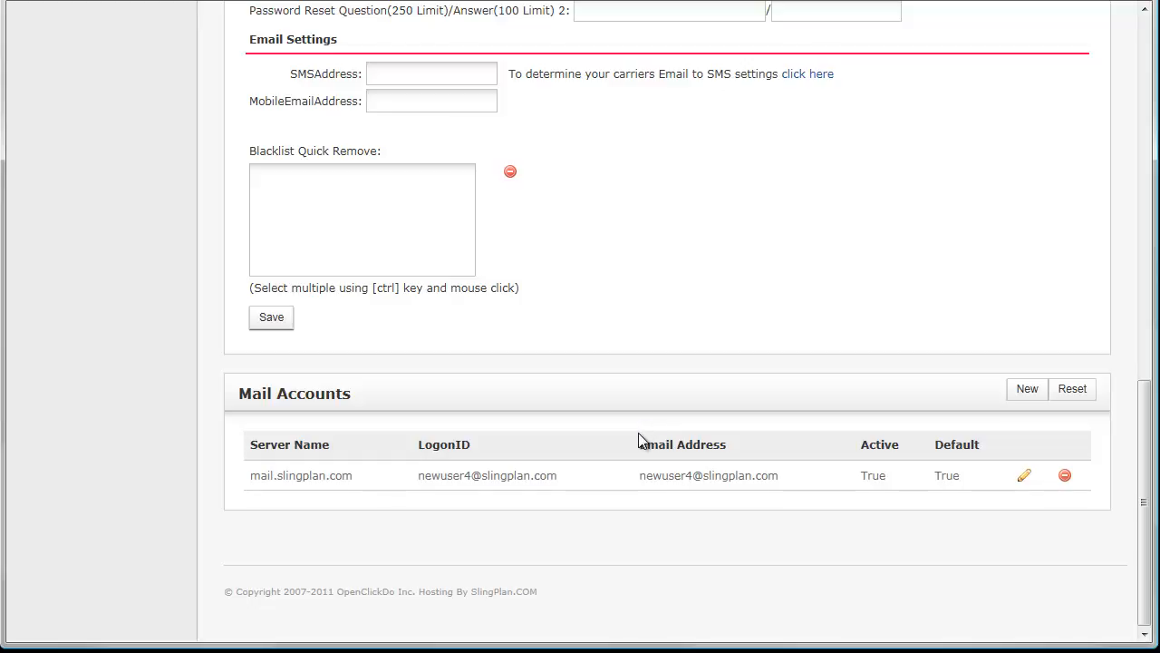
pyautogui.scroll(15, 638, 432)
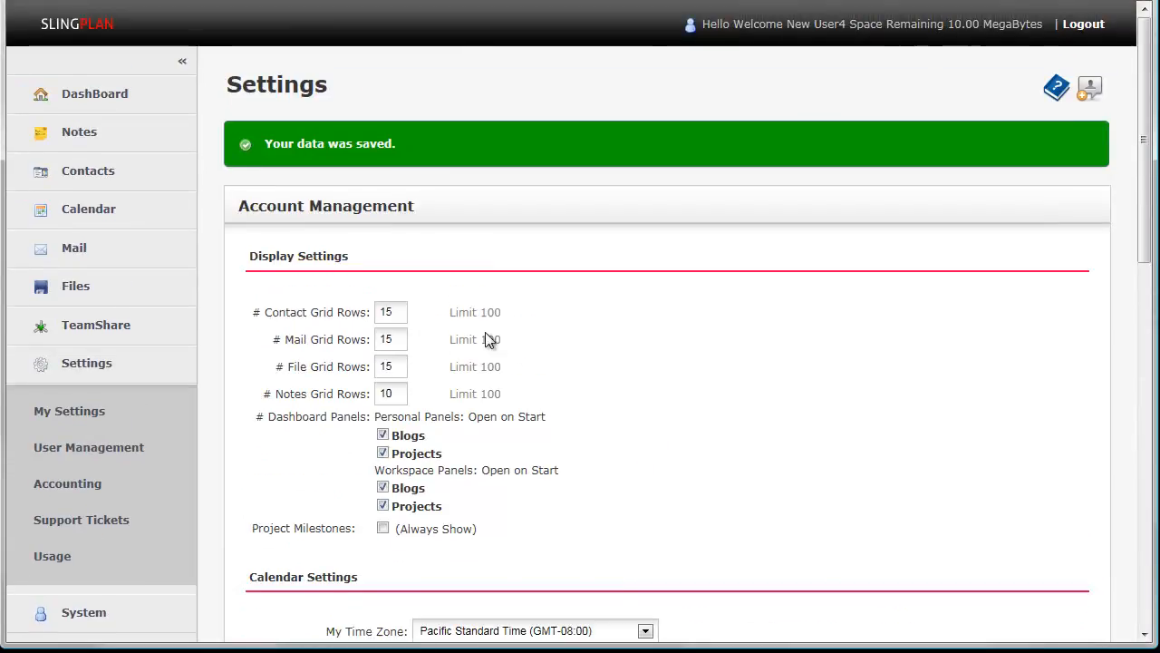
# - Open the Mail Inbox to see its two messages in Mail Summary
pyautogui.click(109, 252)
pyautogui.click(100, 312)
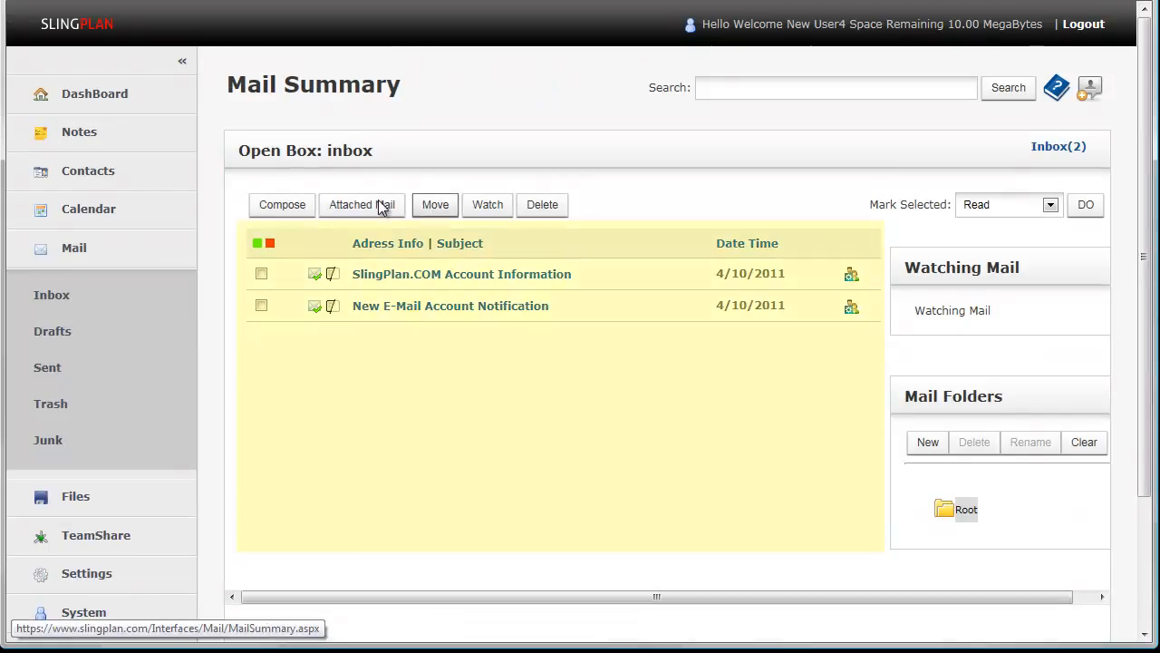